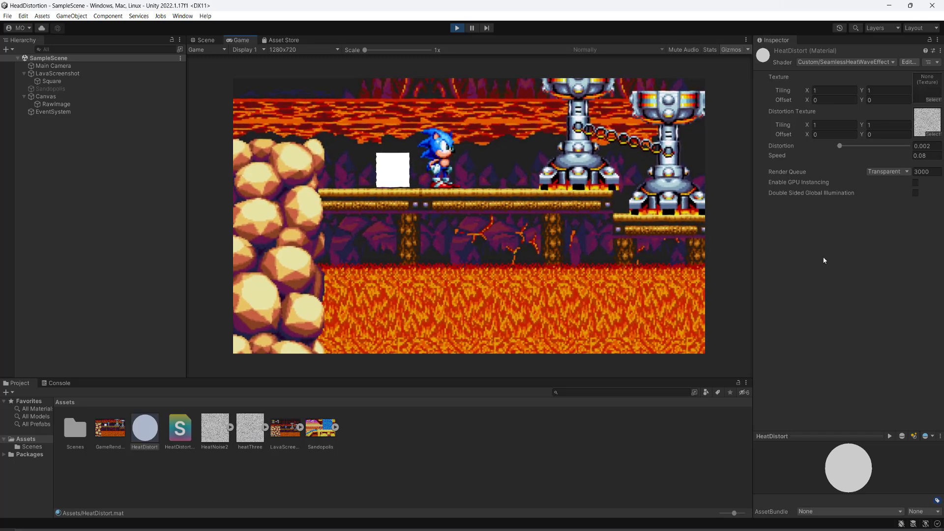
- Set the HeatDistort material's Distortion to 0.003 and its Speed to 0.2
click(925, 146)
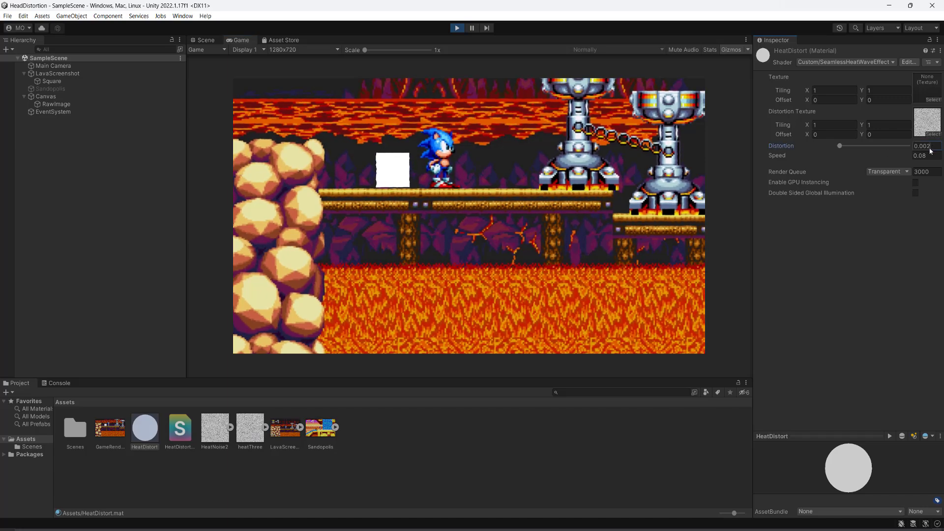
text(0.003)
click(925, 156)
text(0.2)
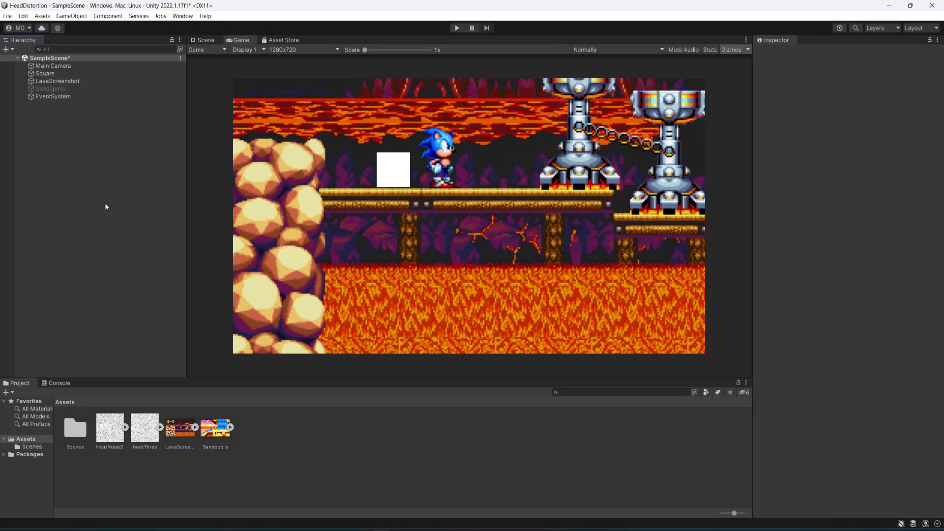
- Inspect the component settings of the Main Camera, Square and LavaScreenshot objects
click(68, 66)
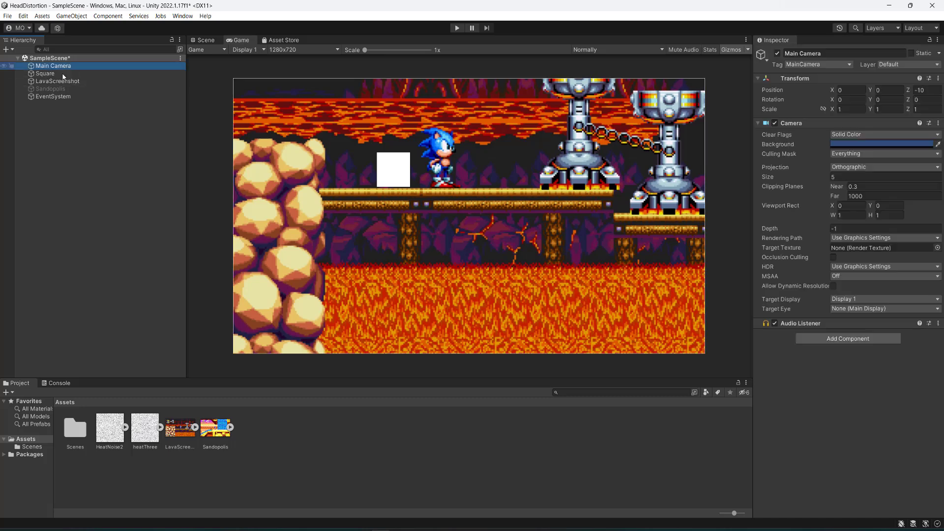
click(94, 73)
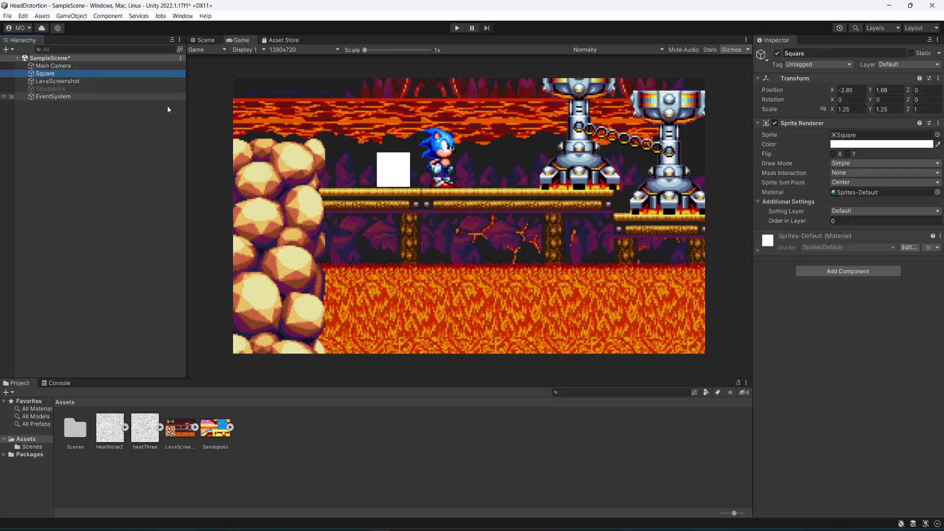
click(98, 81)
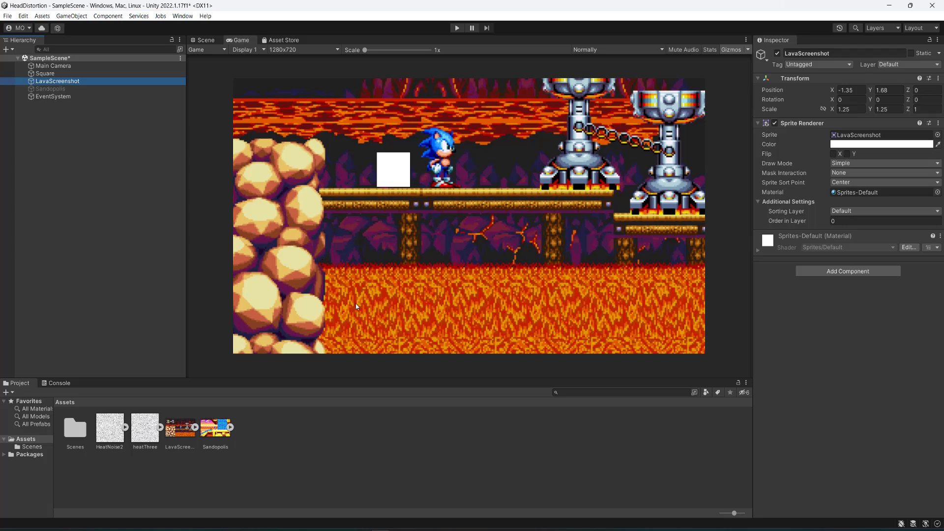
- Add a UI Raw Image with its parent Canvas to the scene, keeping the default name
right_click(74, 162)
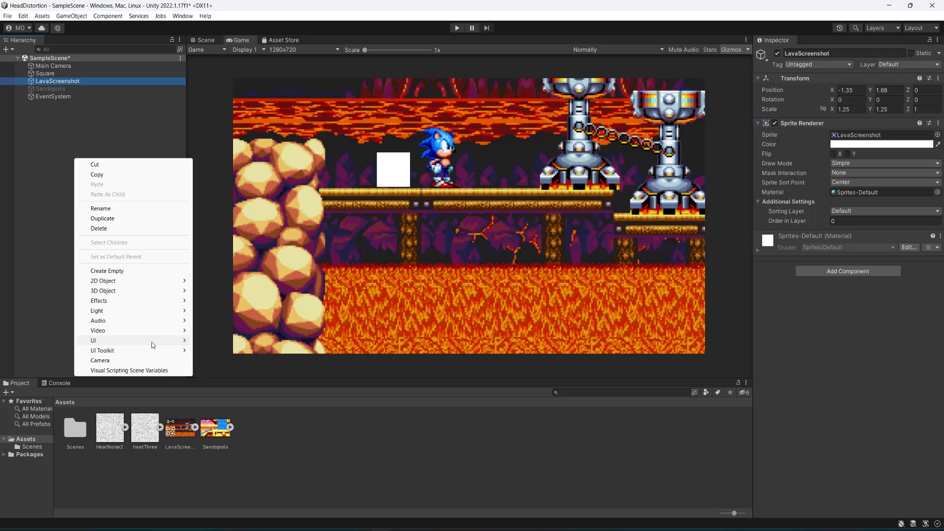
mouse_move(152, 345)
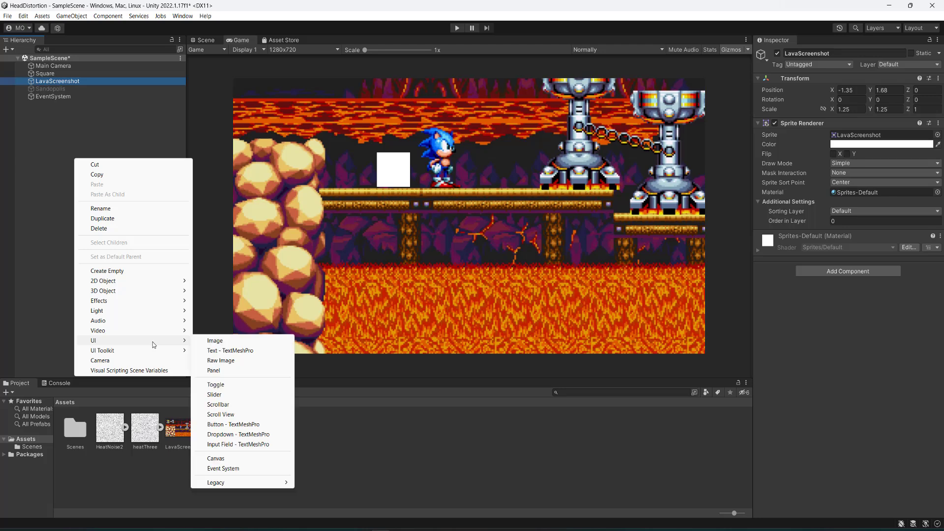
click(210, 362)
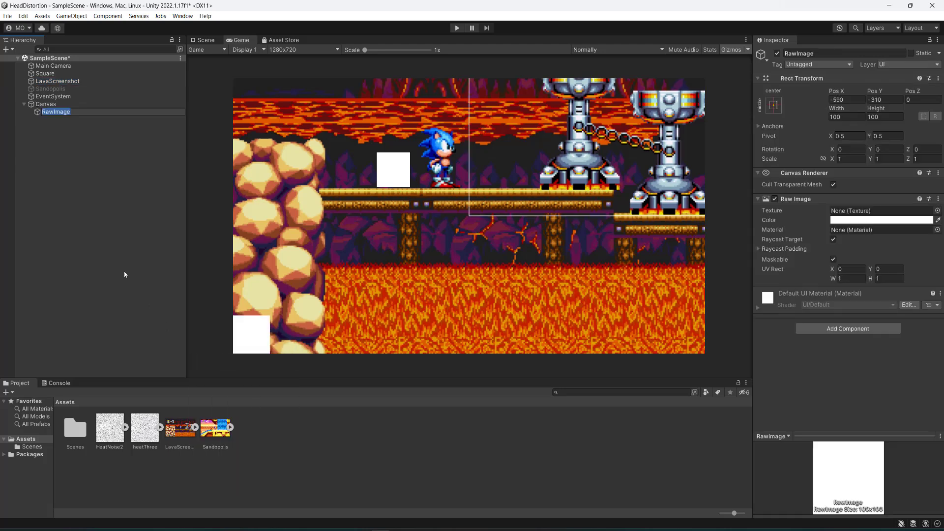
click(93, 144)
click(71, 104)
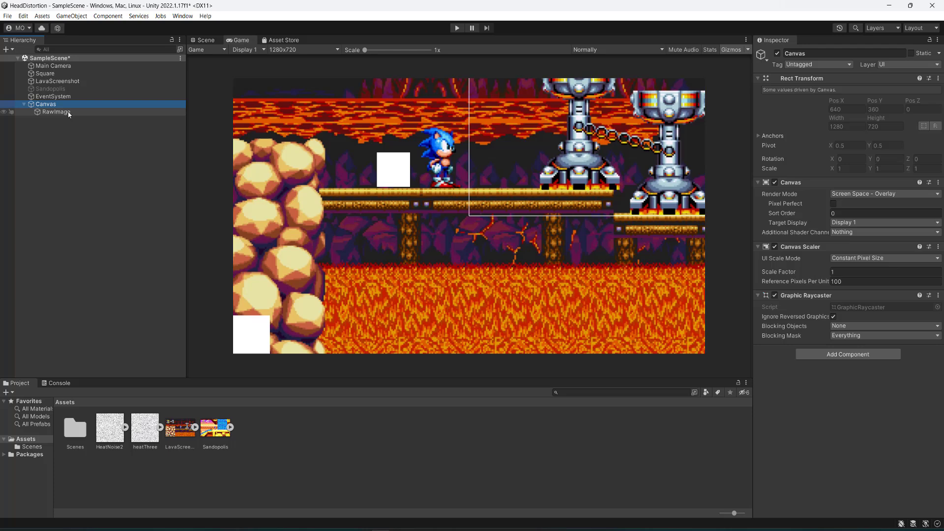
- Centre the RawImage on the canvas by setting its Pos X and Pos Y to 0
click(69, 114)
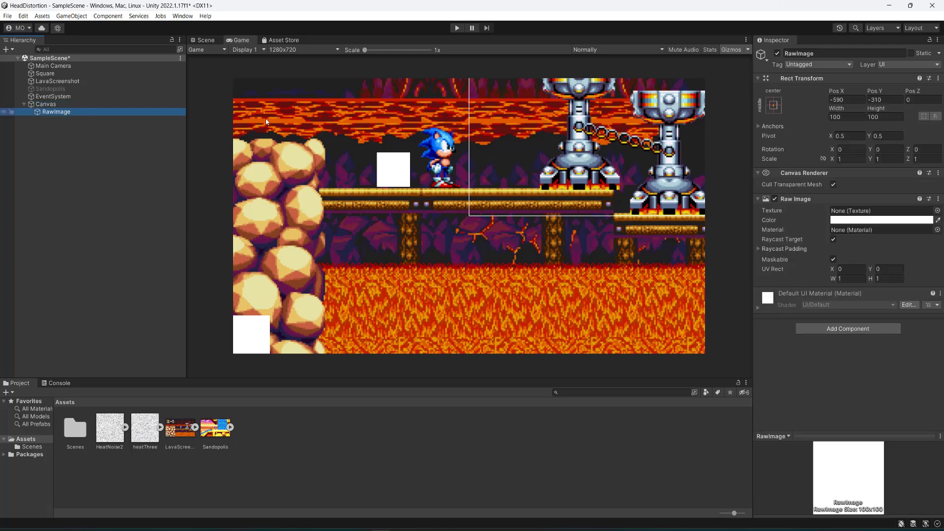
click(847, 100)
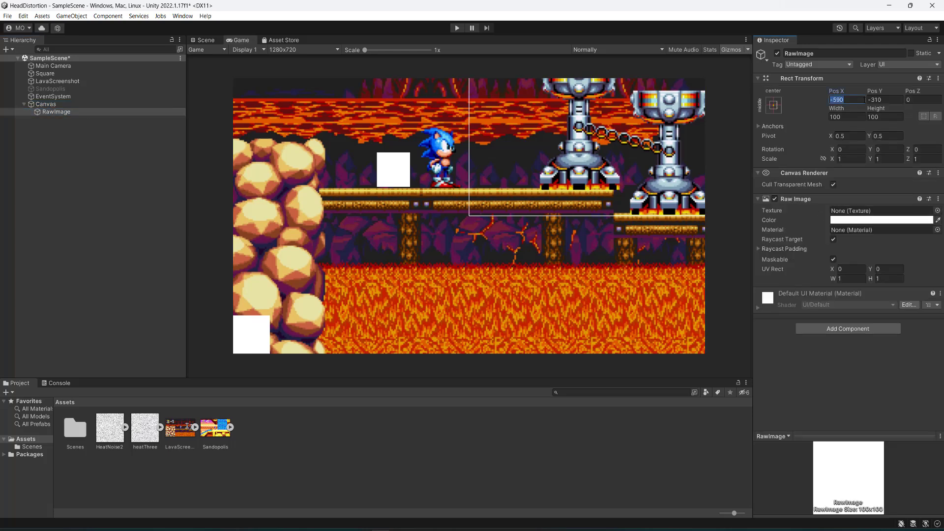
text(0)
key(Tab)
text(0)
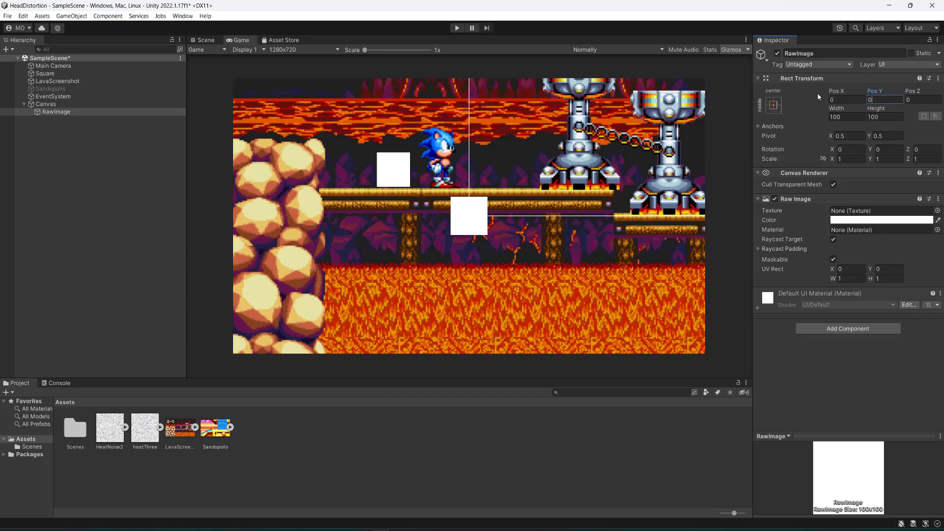
- Set the RawImage's width to 1280 and its height to 720
click(853, 117)
text(1280)
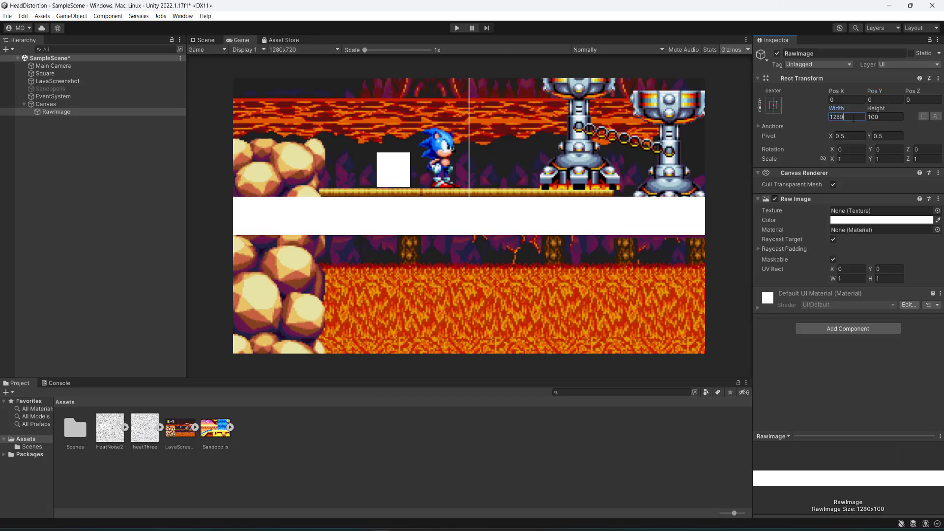
key(Tab)
text(729)
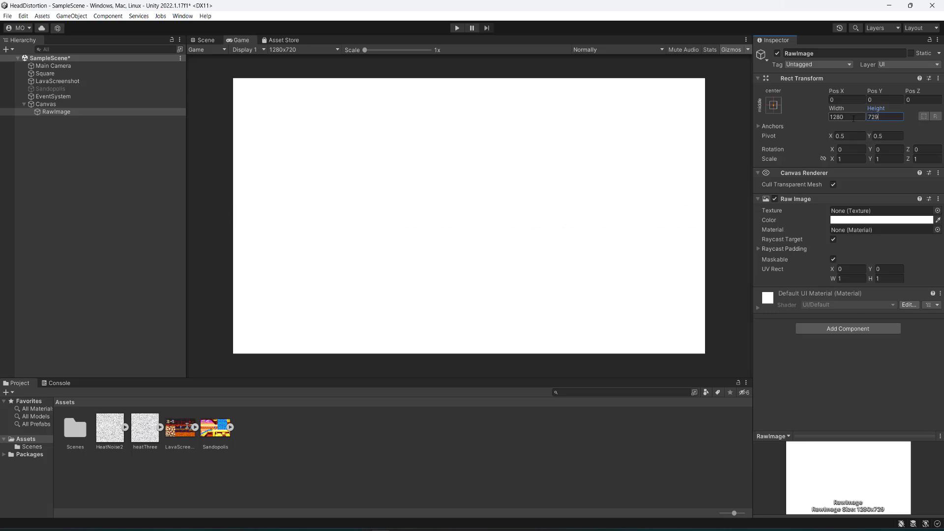
key(BackSpace)
text(0)
- Create a Render Texture named GameView in the Assets folder
click(271, 443)
right_click(291, 450)
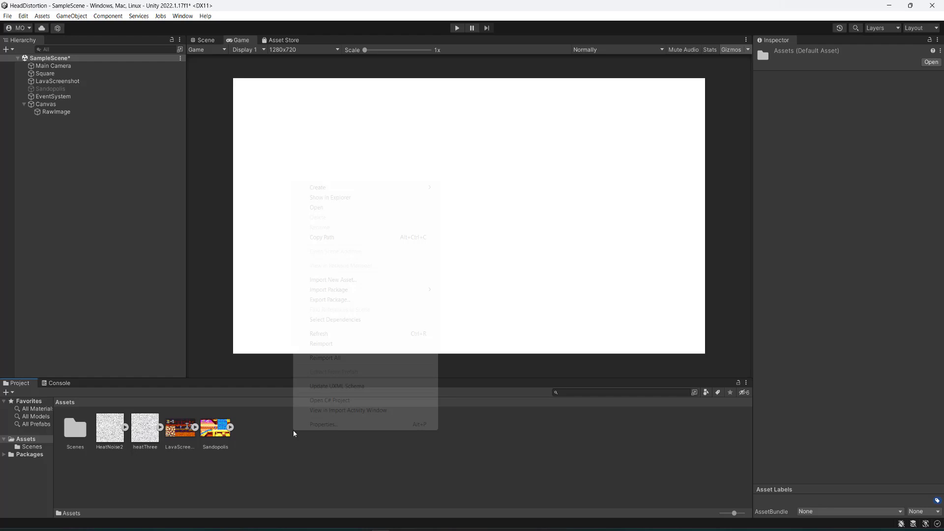
mouse_move(339, 190)
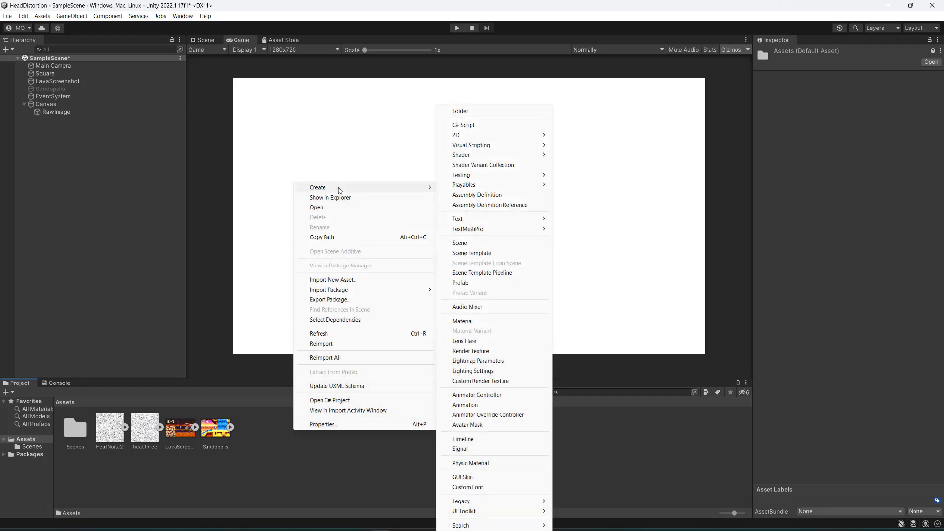
click(472, 351)
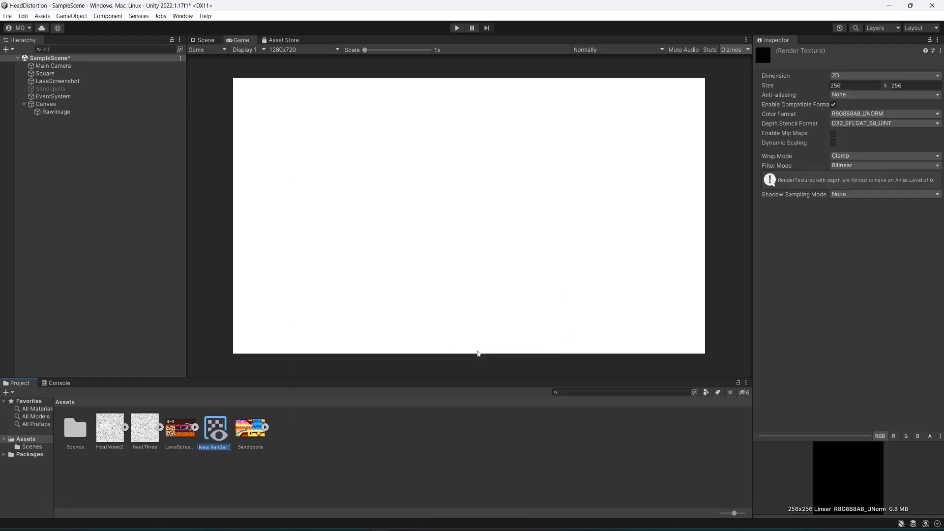
text(GameView)
key(Return)
- Set the GameView render texture's size to 1280 x 720
click(856, 86)
text(1)
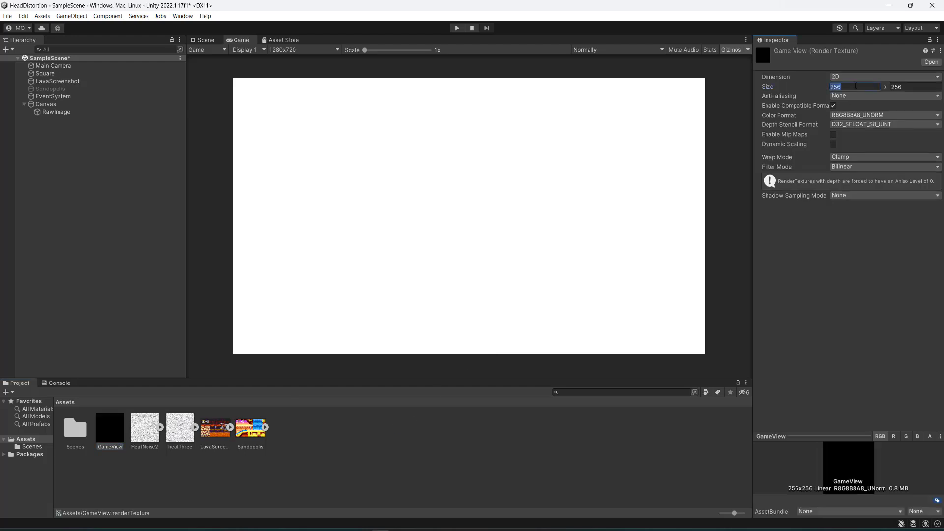
text(280)
key(Tab)
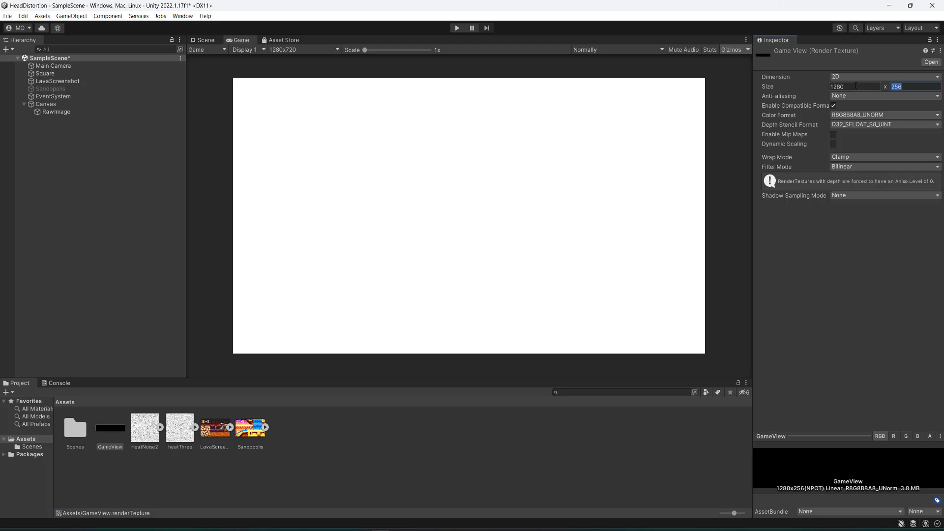
text(720)
click(510, 436)
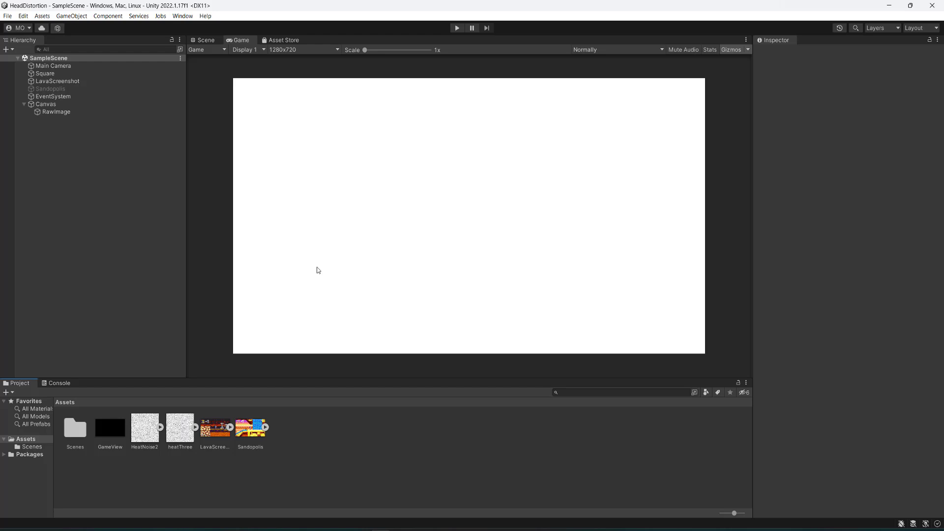
- Assign GameView as the Main Camera's target texture and as the RawImage's texture
click(54, 66)
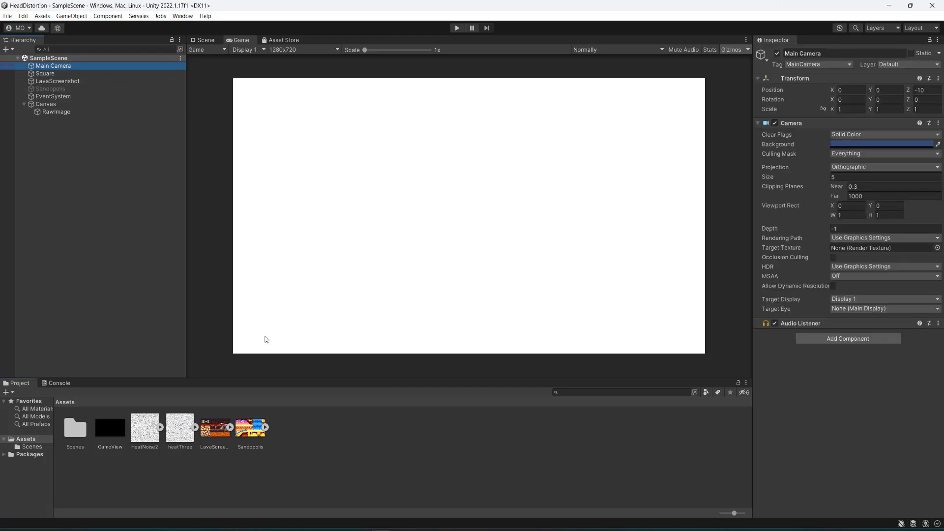
drag(106, 429, 858, 248)
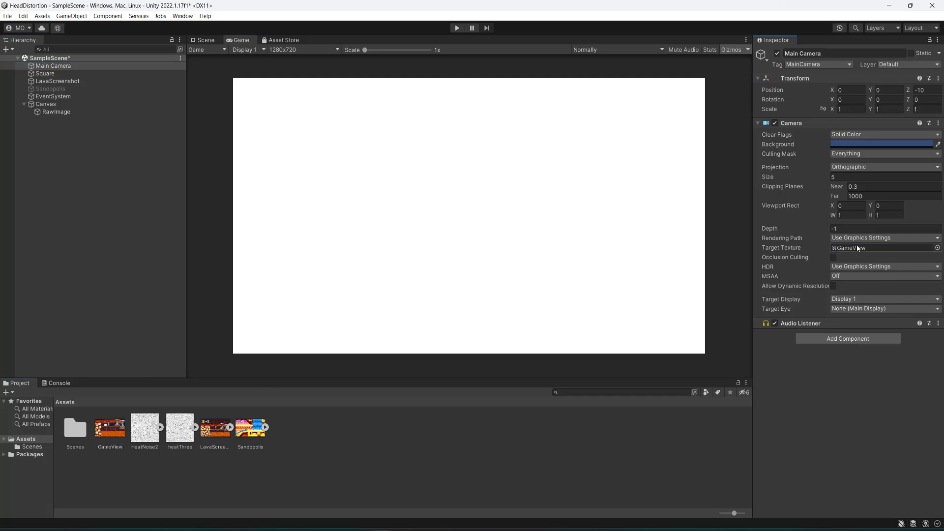
click(62, 112)
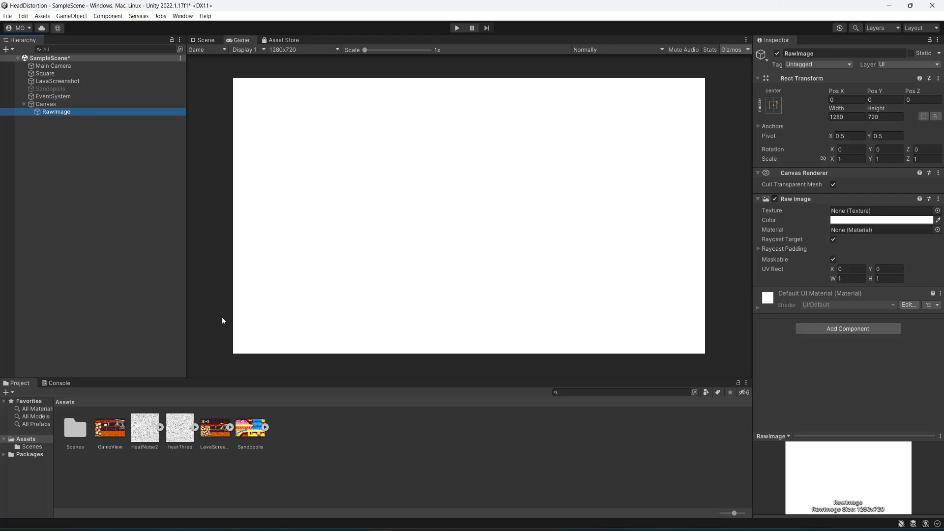
drag(110, 428, 851, 212)
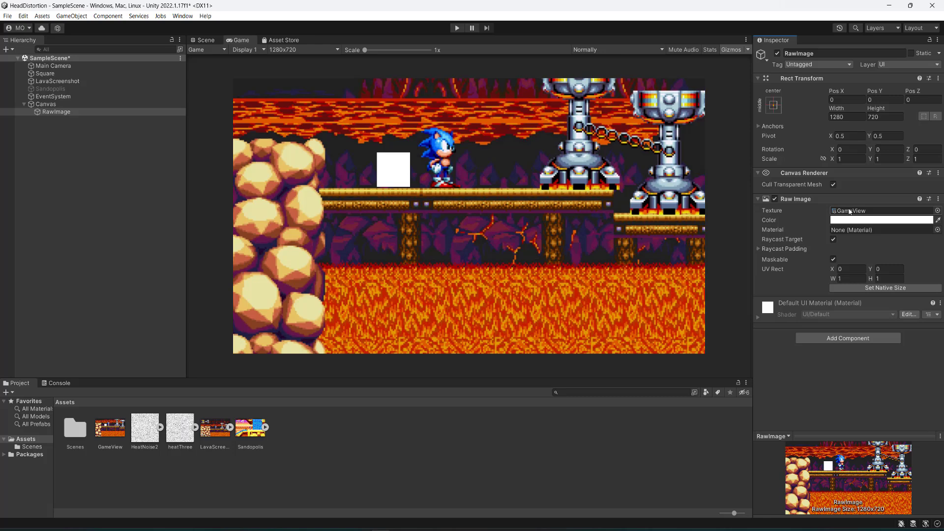
click(331, 475)
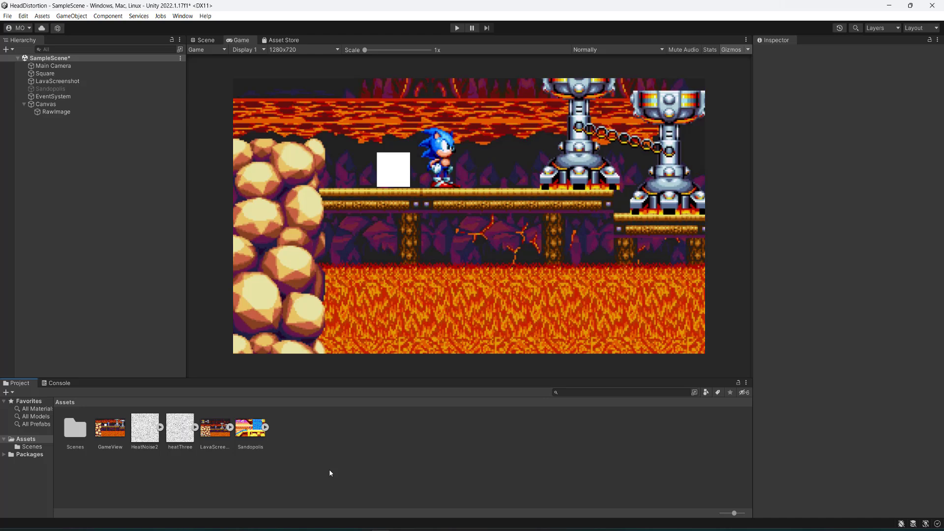
- Create an Unlit Shader named HeatShader in the Assets folder
right_click(296, 427)
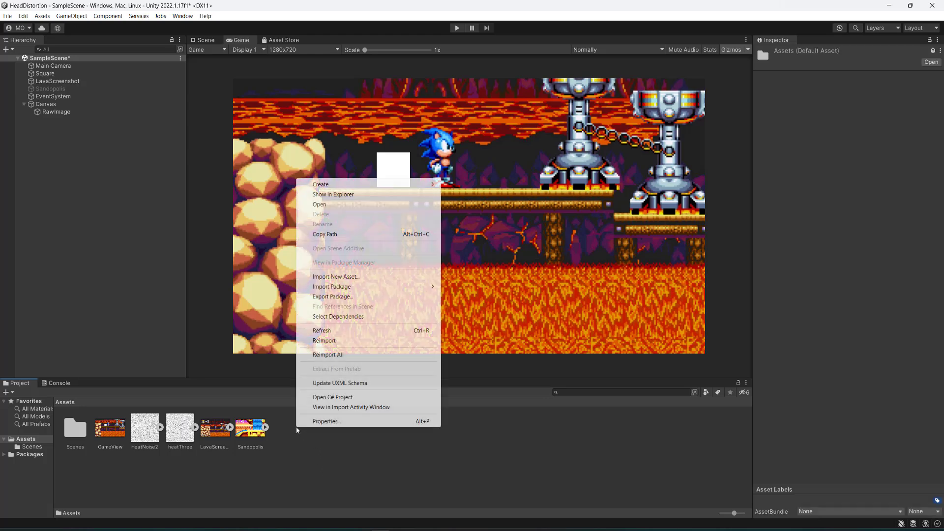
mouse_move(400, 190)
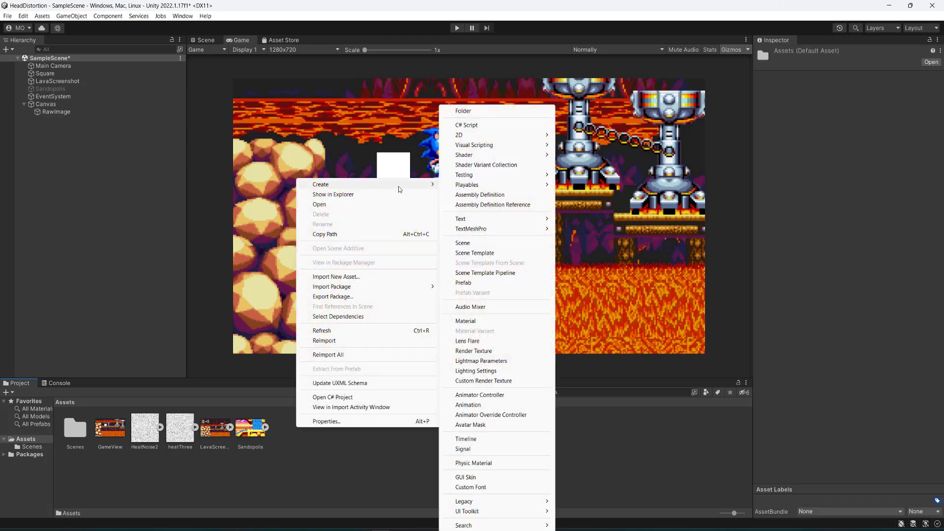
mouse_move(548, 156)
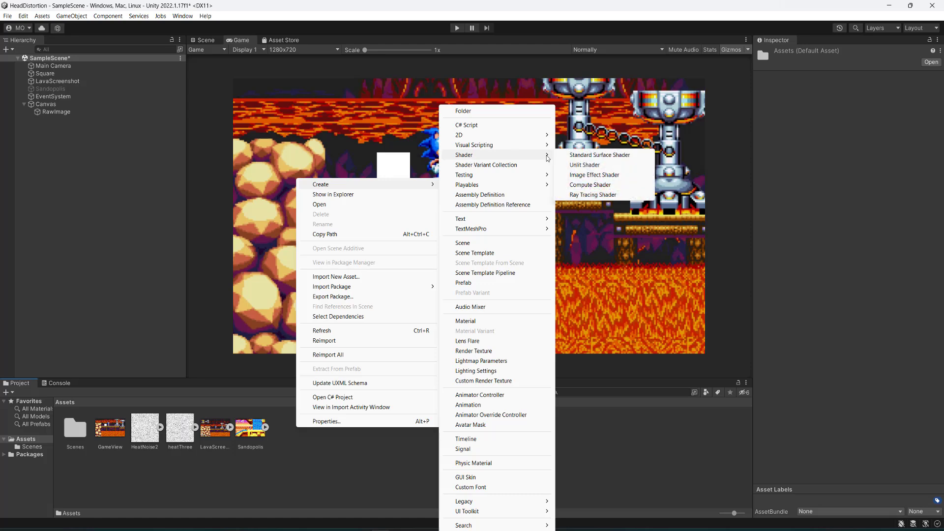
click(612, 167)
text(Hea)
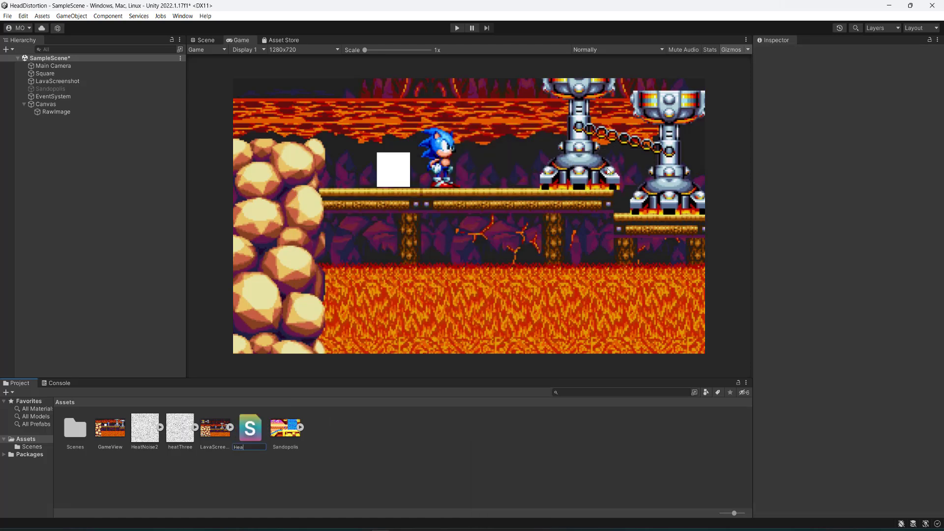
text(tShader)
key(Return)
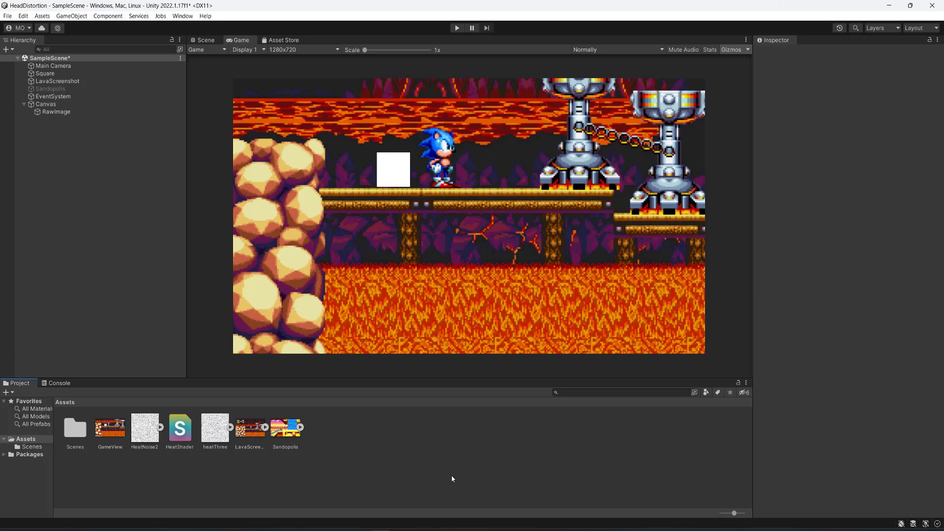
- Open HeatShader in Visual Studio and replace all its template code with the Custom/SeamlessHeatWaveEffect shader code
double_click(180, 430)
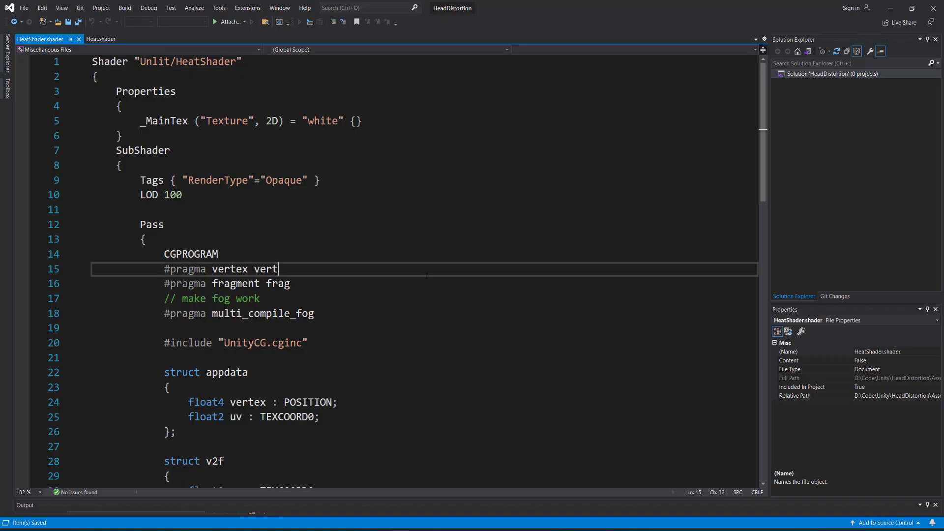
key(ctrl+a)
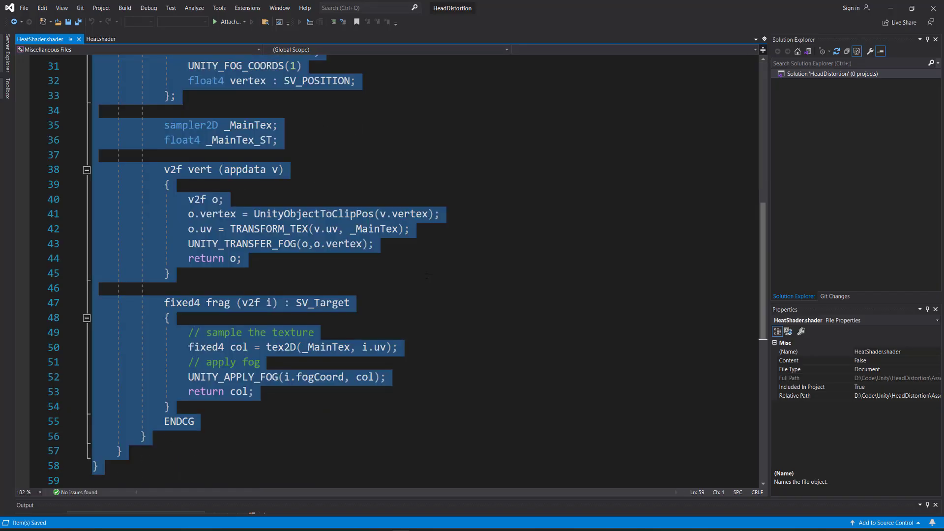
key(BackSpace)
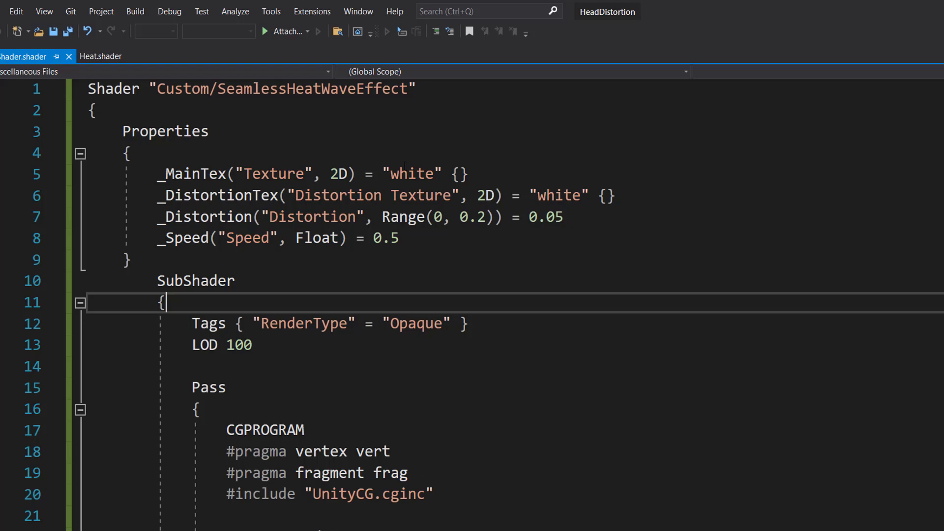
- Examine the texture, distortion and speed declarations in the shader's Properties block
scroll(405, 163, down, 15)
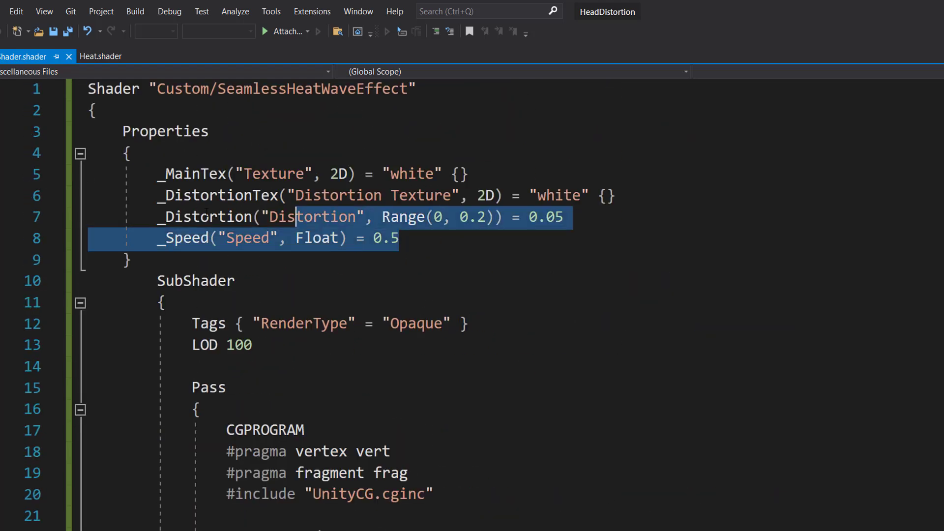
drag(206, 212, 158, 174)
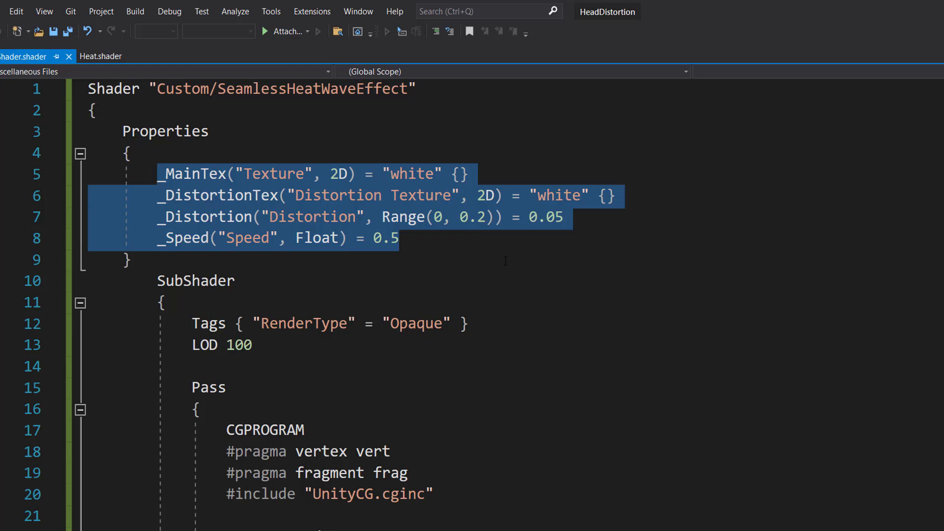
- Examine the distortion and speed properties, the SubShader setup, the structs and variable declarations, and the fragment function in HeatShader
click(474, 256)
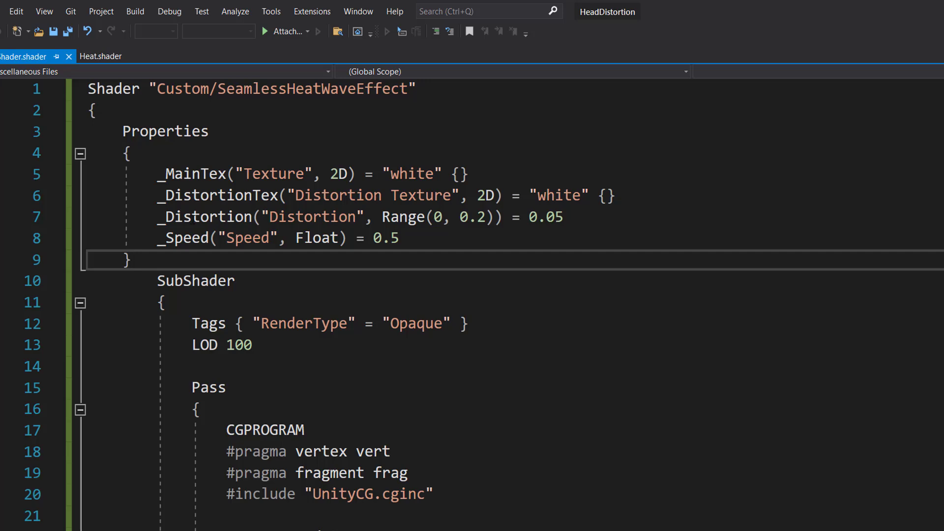
drag(158, 216, 565, 217)
drag(154, 238, 412, 238)
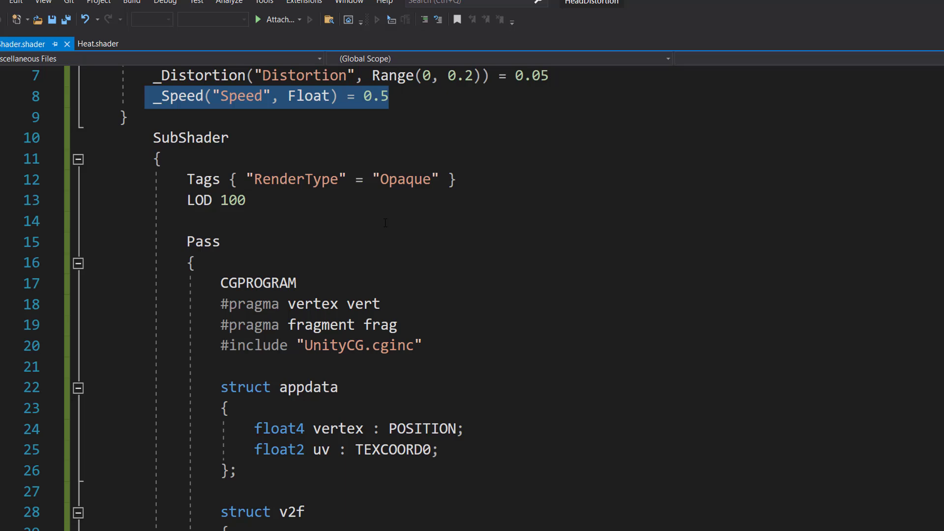
drag(147, 281, 227, 517)
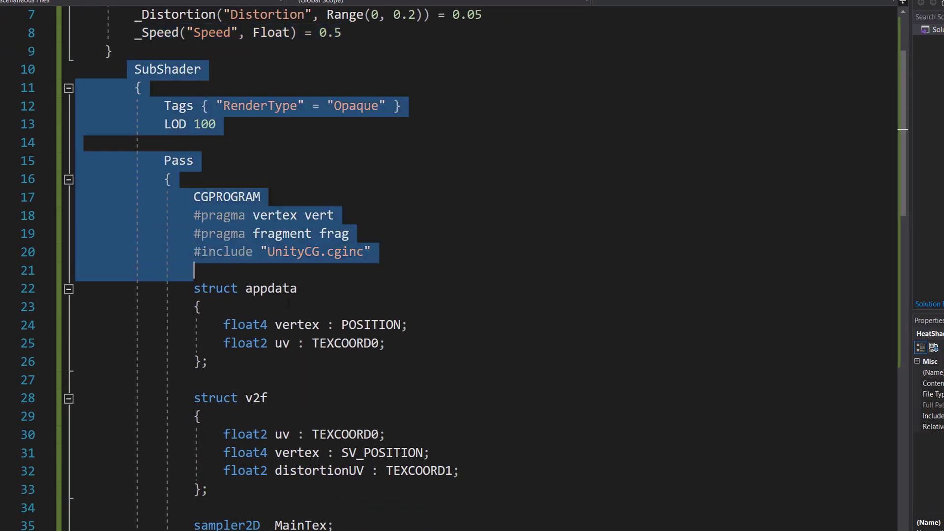
drag(288, 304, 529, 413)
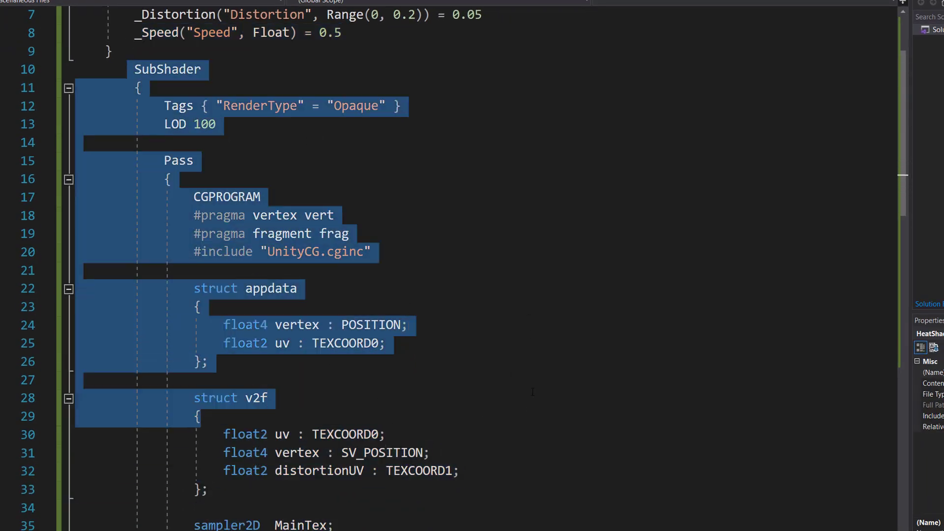
click(533, 392)
scroll(532, 392, down, 4)
drag(194, 306, 346, 366)
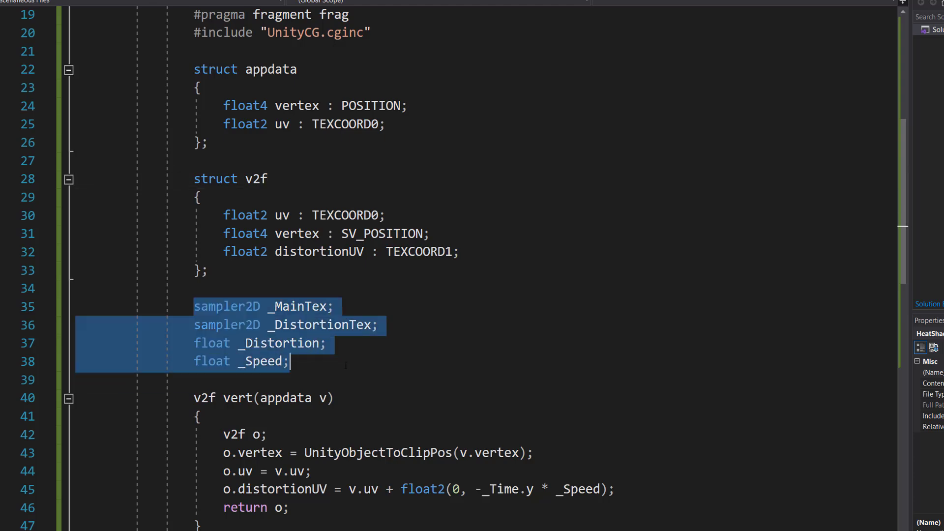
scroll(379, 351, up, 6)
drag(341, 142, 136, 88)
scroll(345, 208, down, 8)
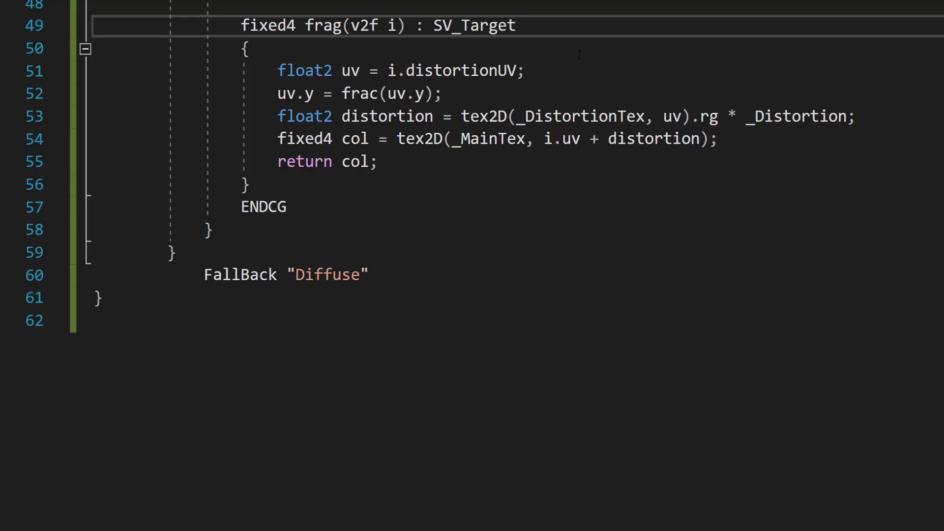
scroll(472, 127, up, 14)
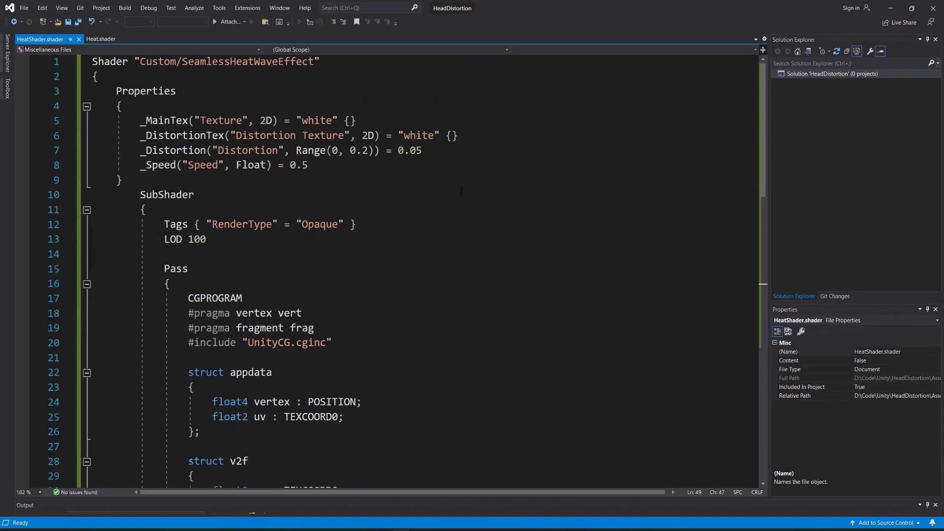
- Save the HeatShader file and switch back to the Unity editor
click(563, 137)
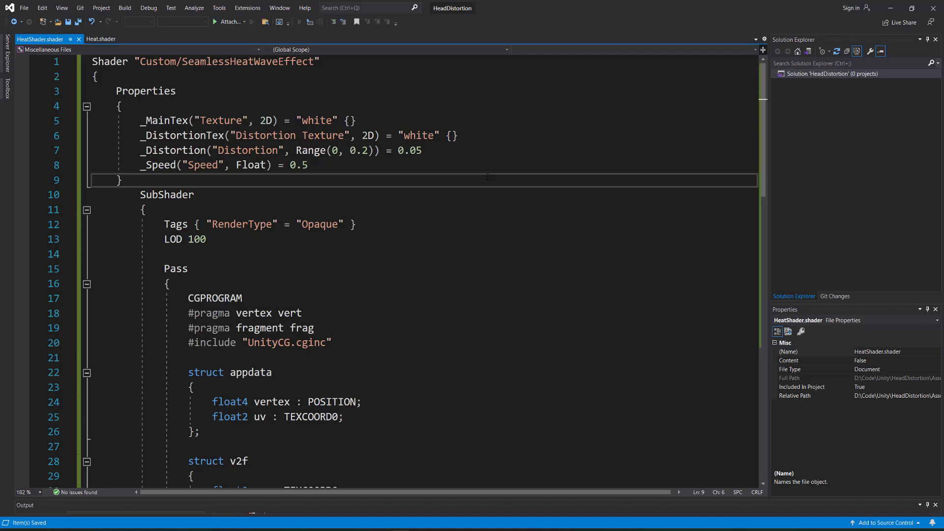
click(471, 224)
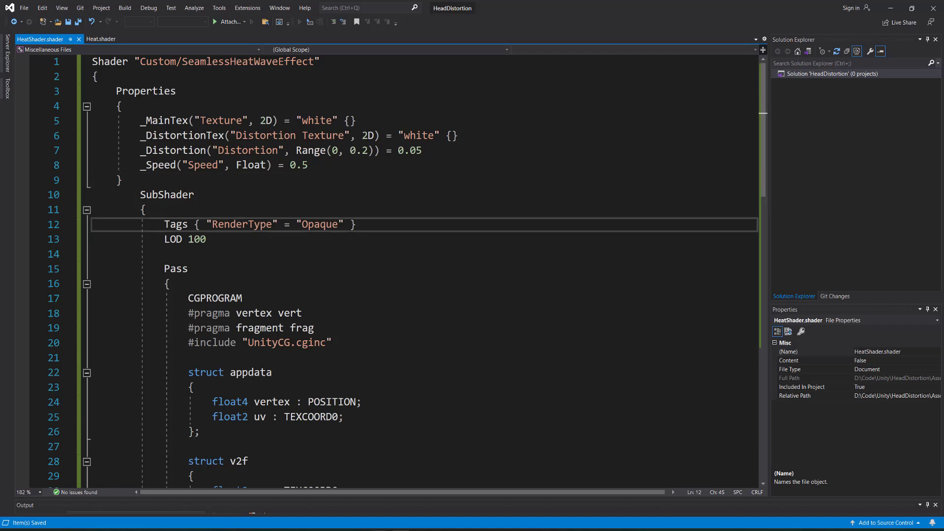
key(alt+Tab)
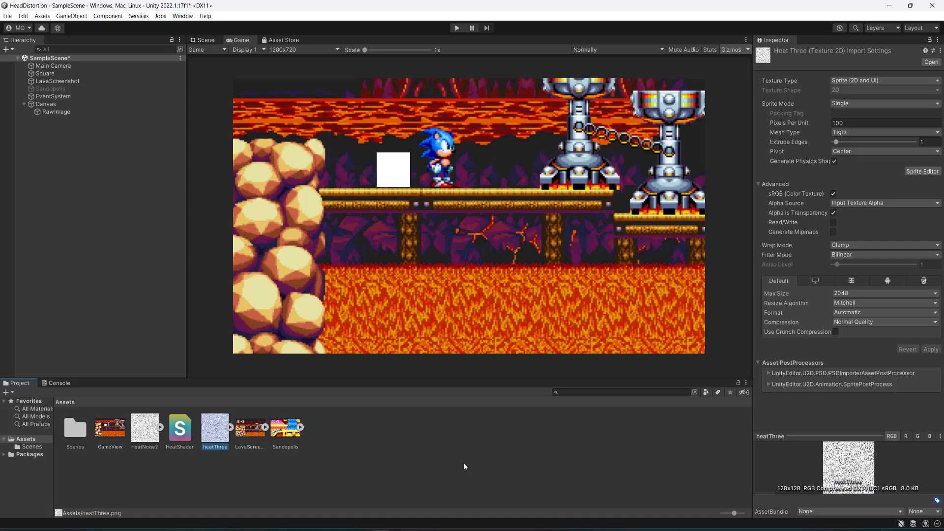
- Create a material named HeatMat in the Assets folder
click(465, 465)
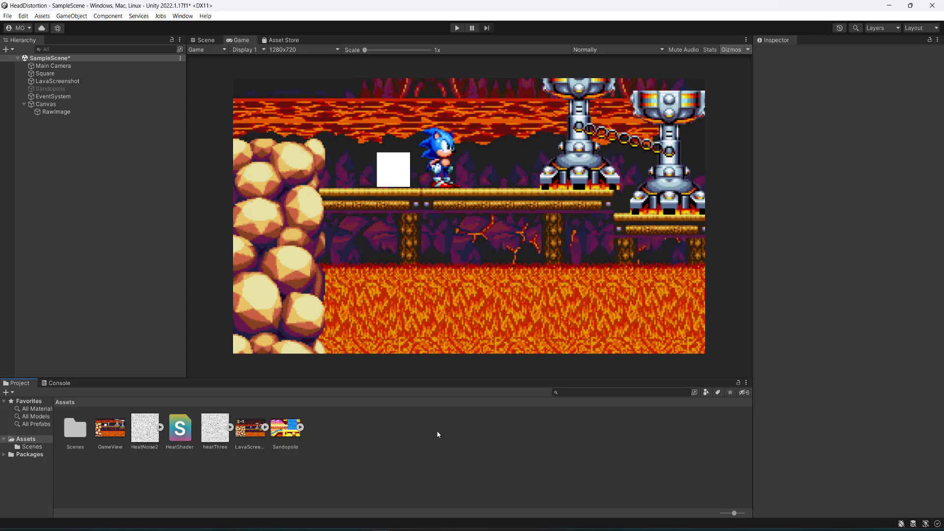
right_click(373, 437)
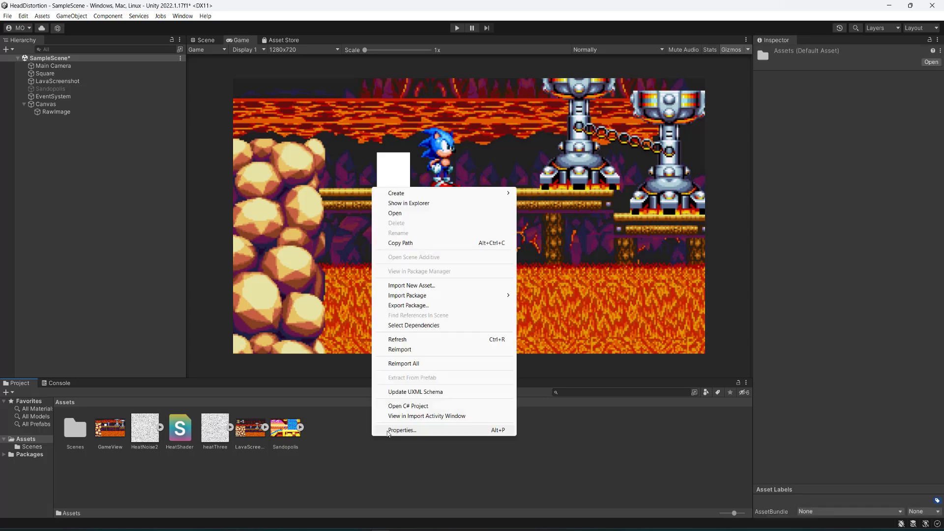
mouse_move(432, 197)
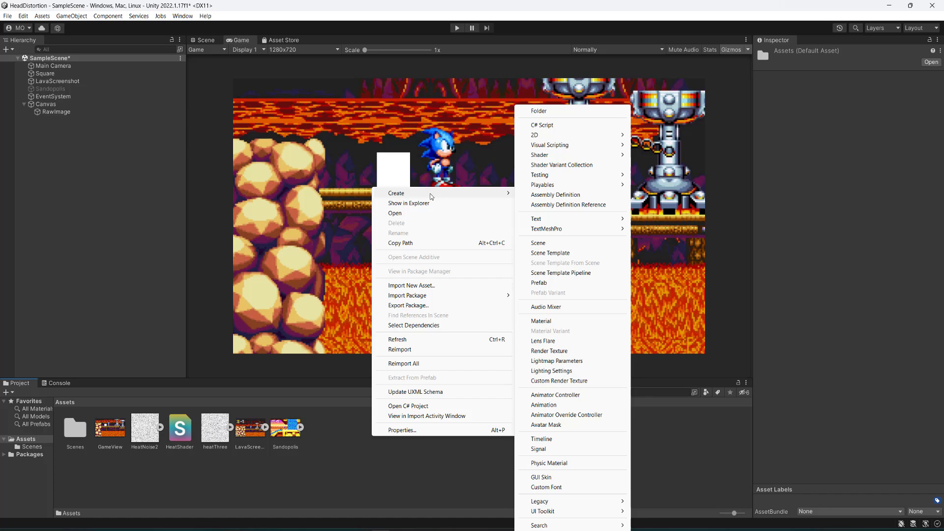
click(541, 322)
text(He)
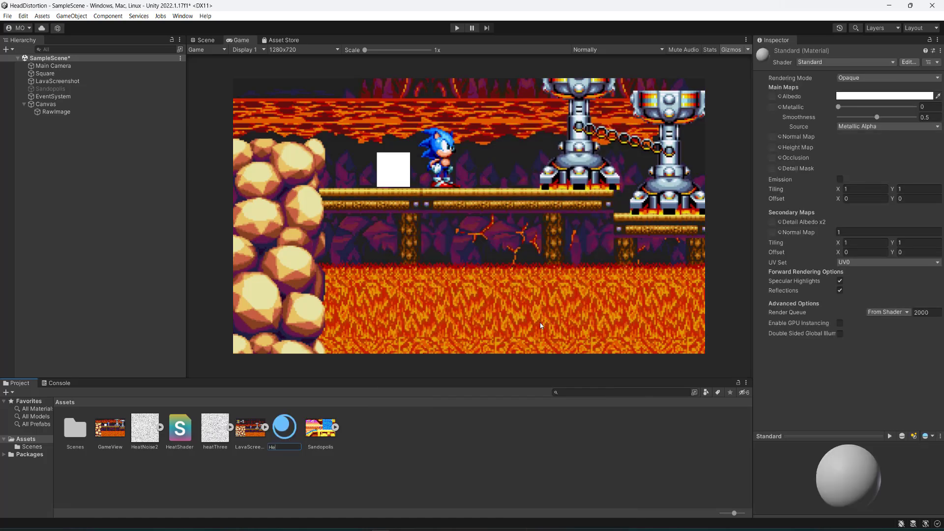
text(atMat)
key(Return)
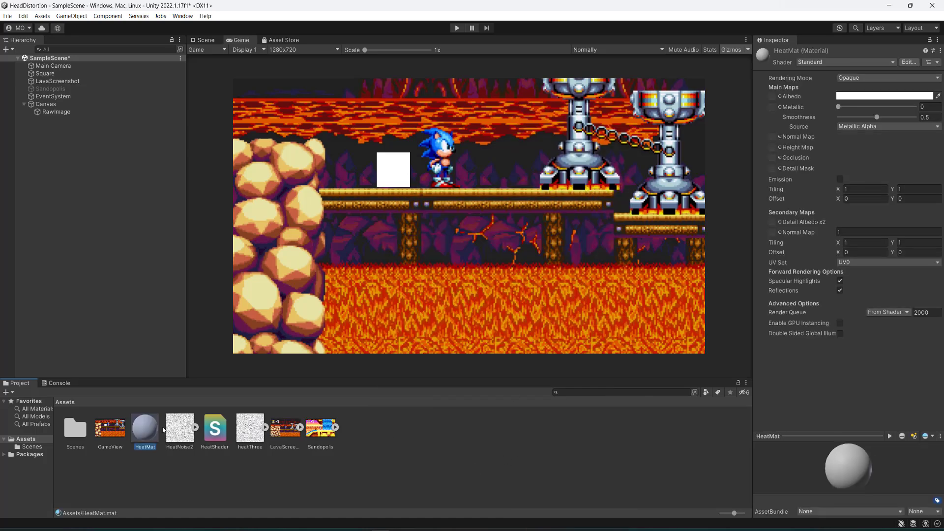
- Assign the Custom/SeamlessHeatWaveEffect shader to the HeatMat material
click(825, 62)
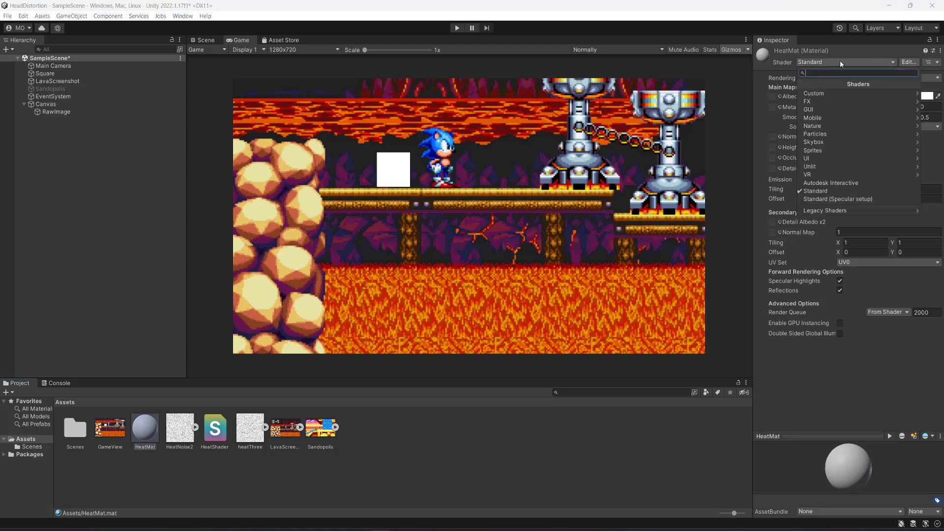
text(Heat)
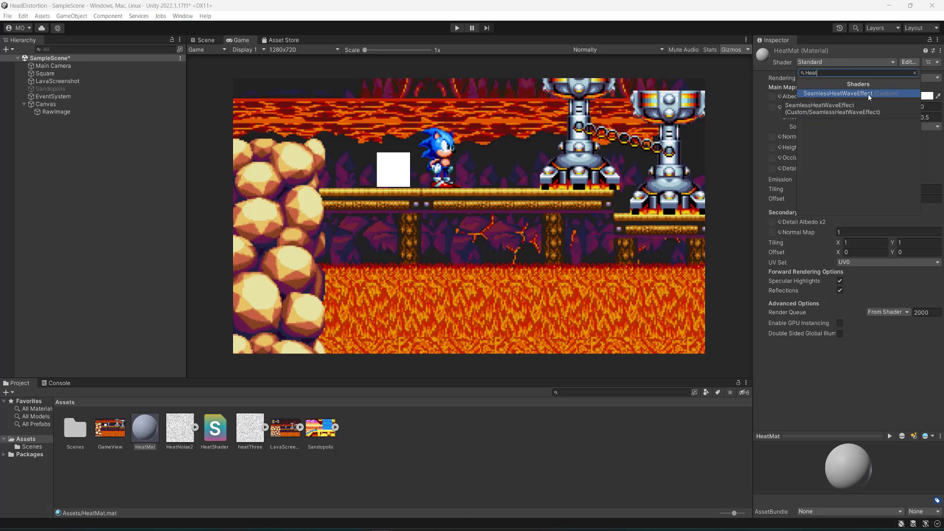
click(868, 93)
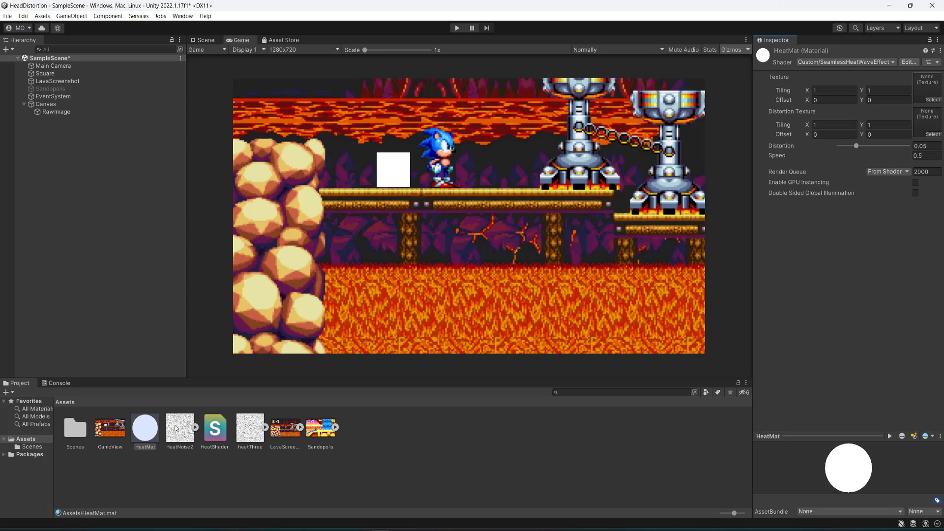
- Set HeatMat's Distortion Texture to HeatNoise2, its Distortion to 0.002 and its Speed to 0.8
drag(180, 428, 925, 126)
click(933, 146)
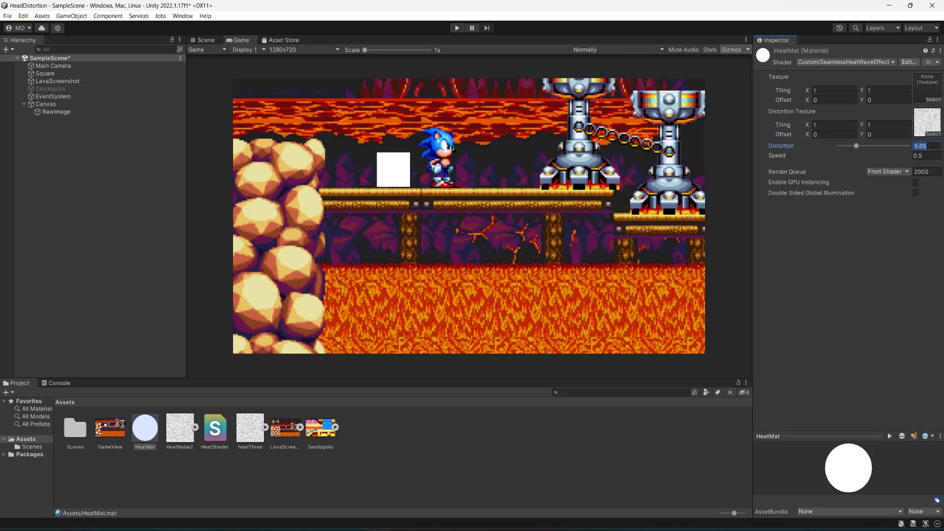
text(0.002)
key(Tab)
text(0.8)
click(900, 338)
- Assign HeatMat as the RawImage's material and save the scene
click(97, 112)
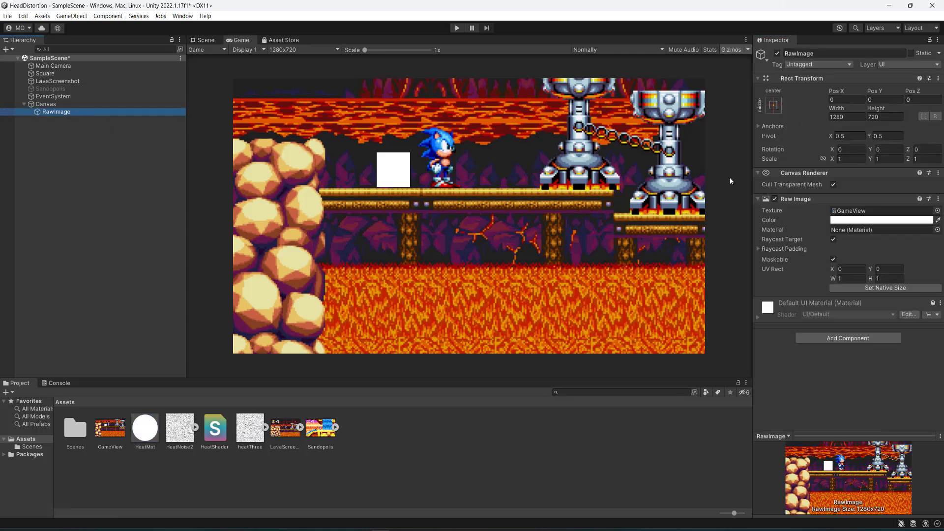
drag(143, 433, 866, 231)
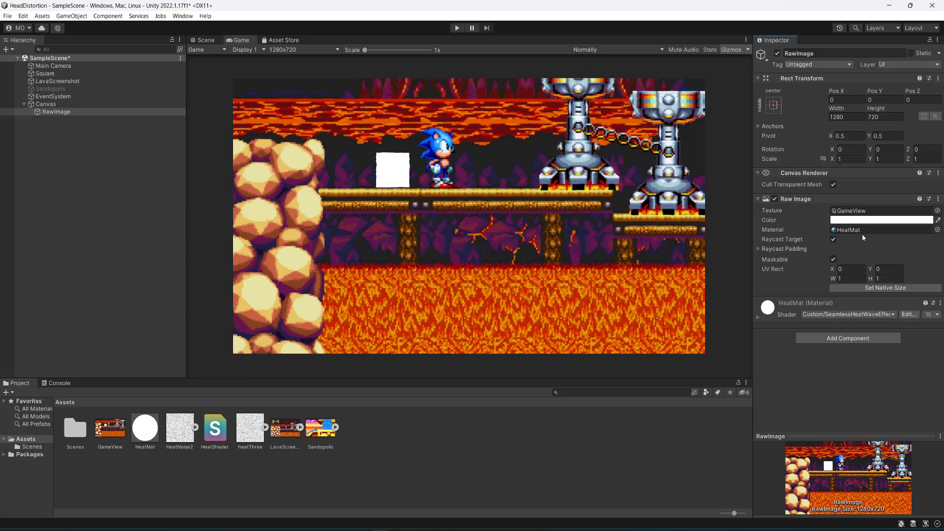
key(ctrl+s)
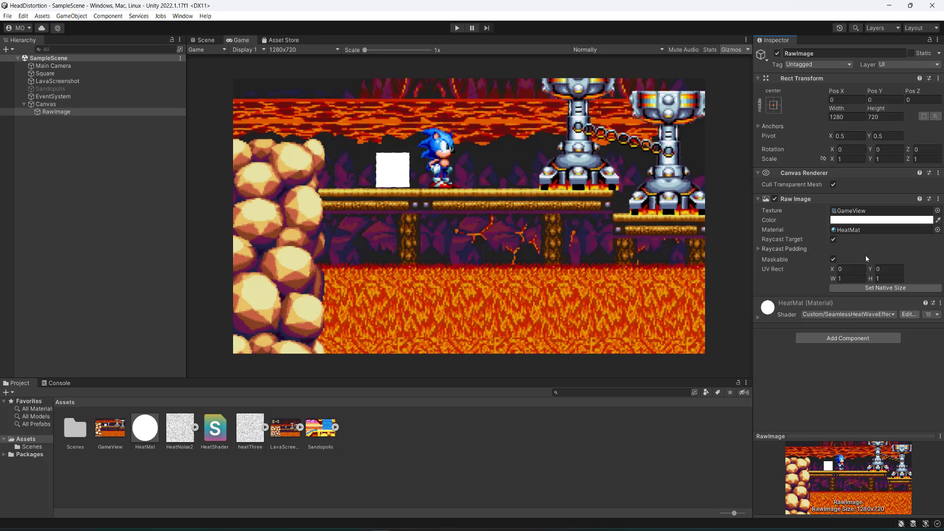
- Run the game and reduce HeatMat's Speed to 0.4, then to 0.2
click(457, 28)
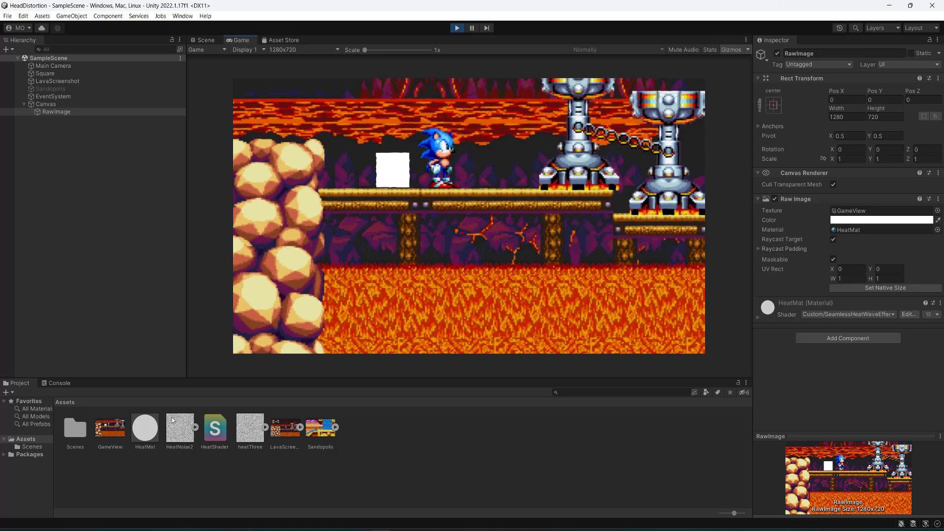
click(145, 428)
click(916, 156)
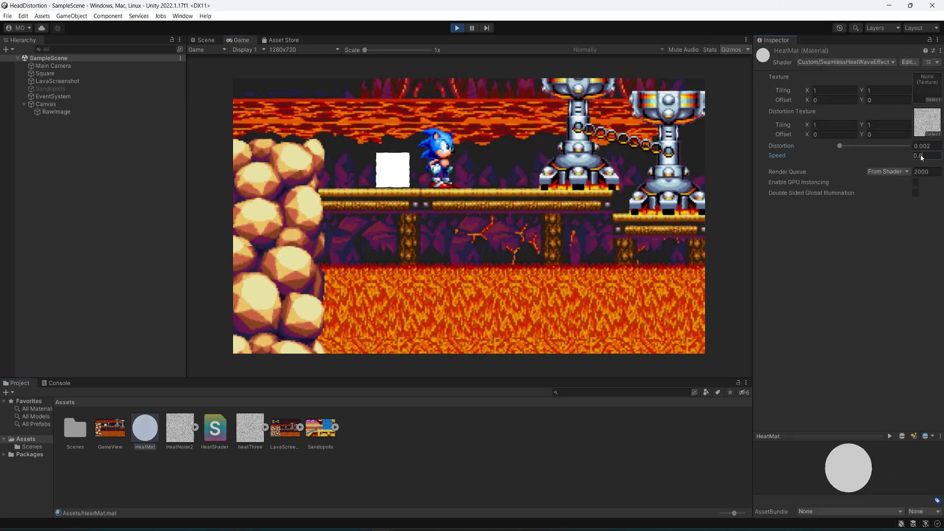
key(BackSpace)
text(4)
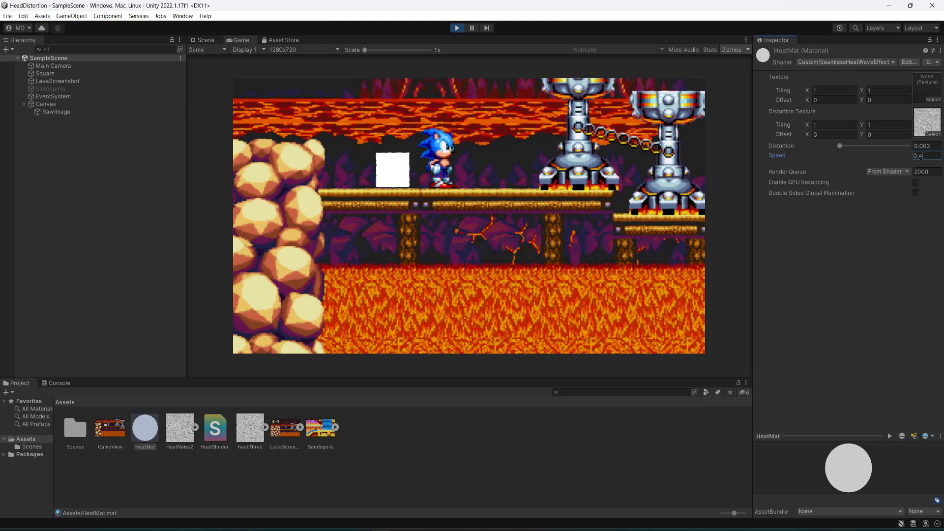
key(BackSpace)
text(2)
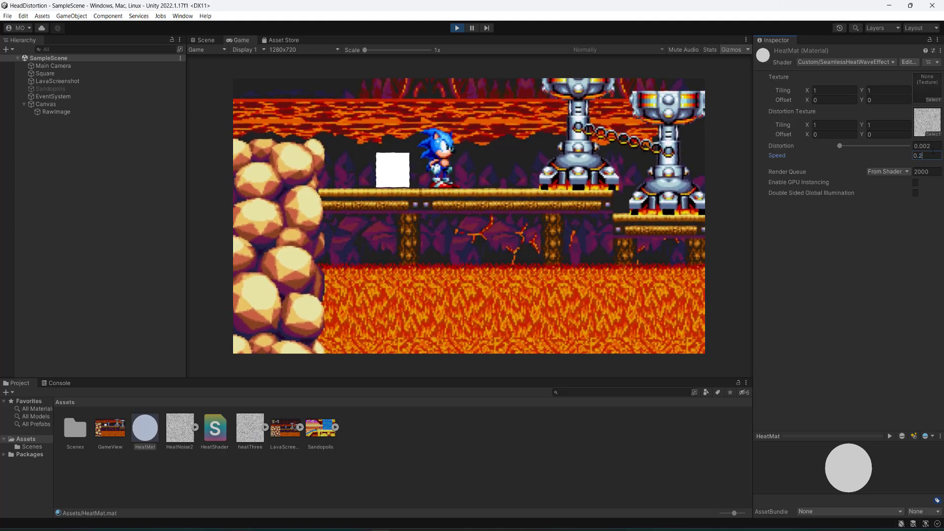
- Try a Distortion of 0.0002 on HeatMat, then set it to 0.001
click(936, 147)
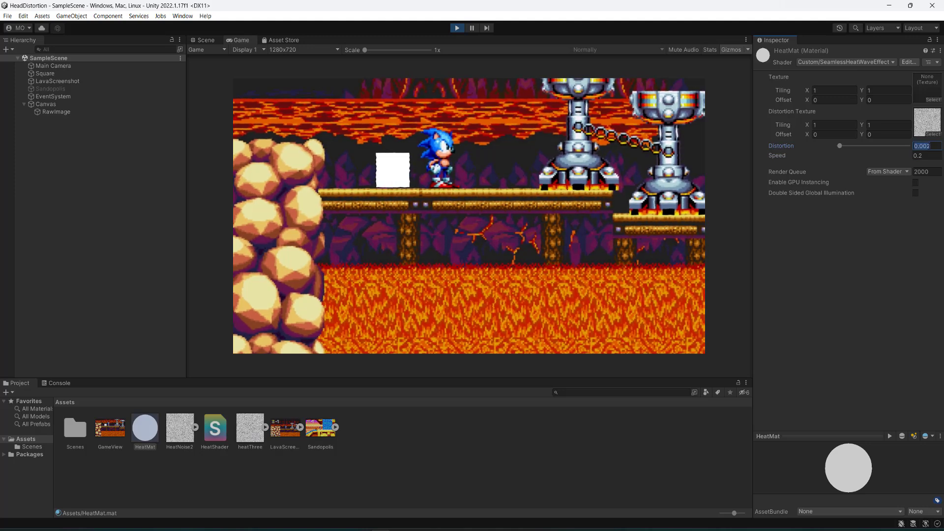
text(0)
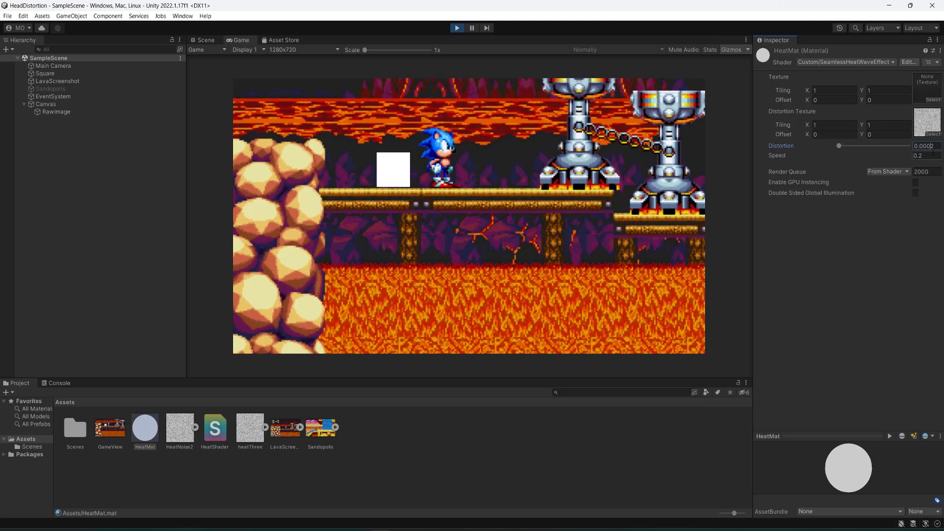
key(BackSpace)
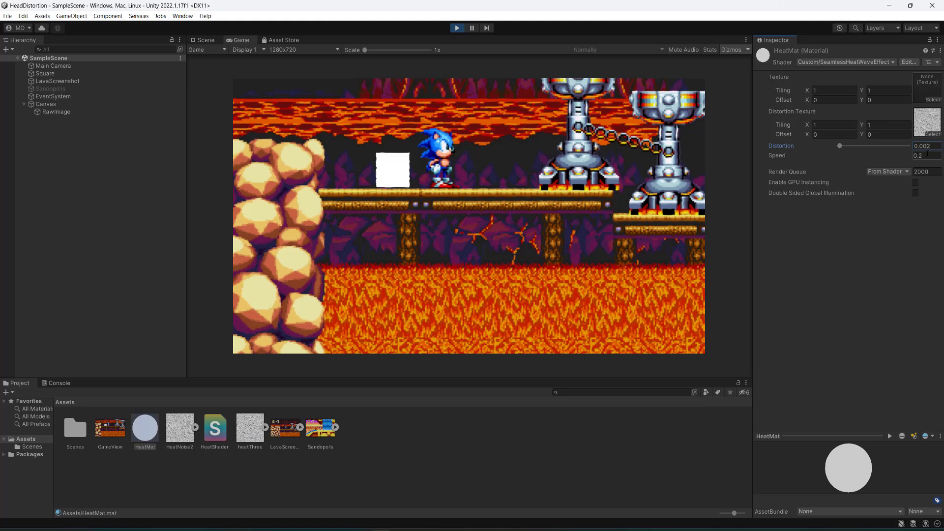
key(Delete)
text(1)
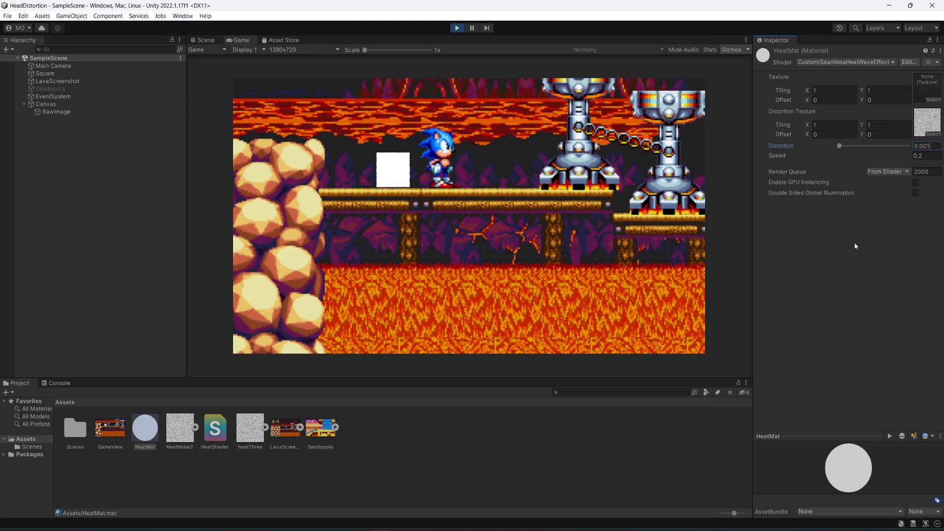
- Test different Speed values on HeatMat and settle on 0.1
key(Tab)
text(8)
key(BackSpace)
text(4)
key(BackSpace)
text(1)
- Set HeatMat's Distortion Texture to heatThree, try the LavaScreenshot image in its place, and restore heatThree
drag(251, 421, 934, 131)
drag(288, 433, 940, 125)
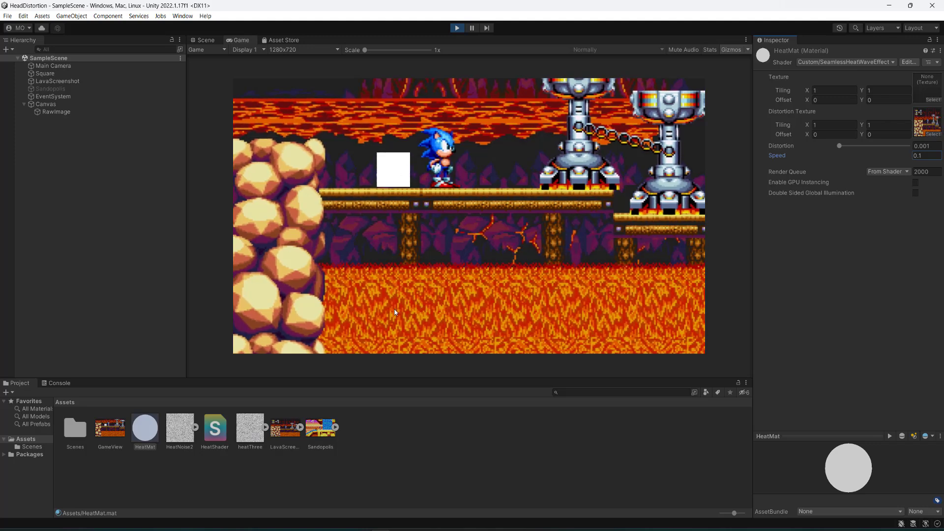
drag(250, 428, 927, 123)
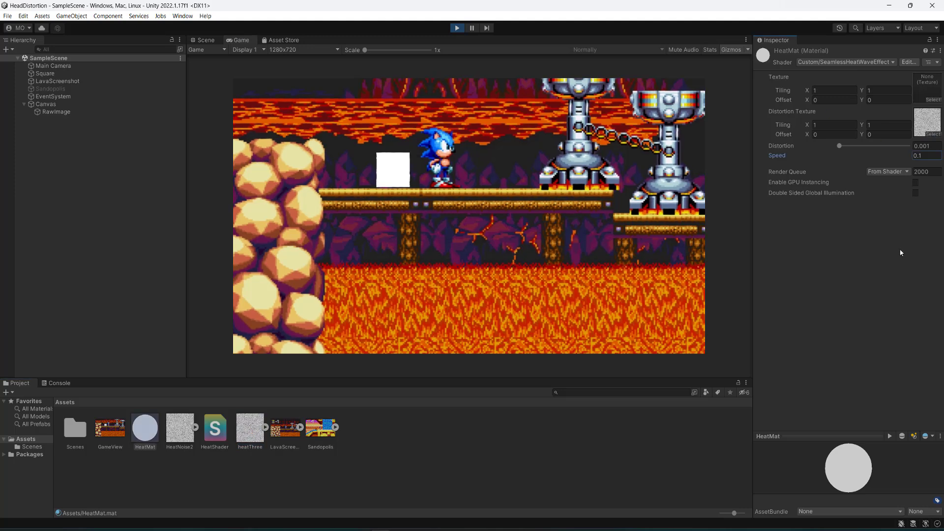